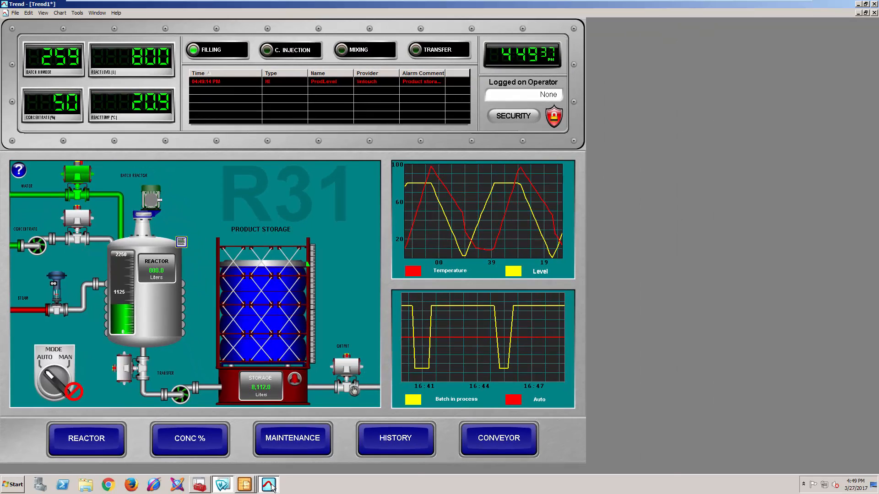
# - Open the statistics window for the ConcValve trend and close it again
pyautogui.click(271, 487)
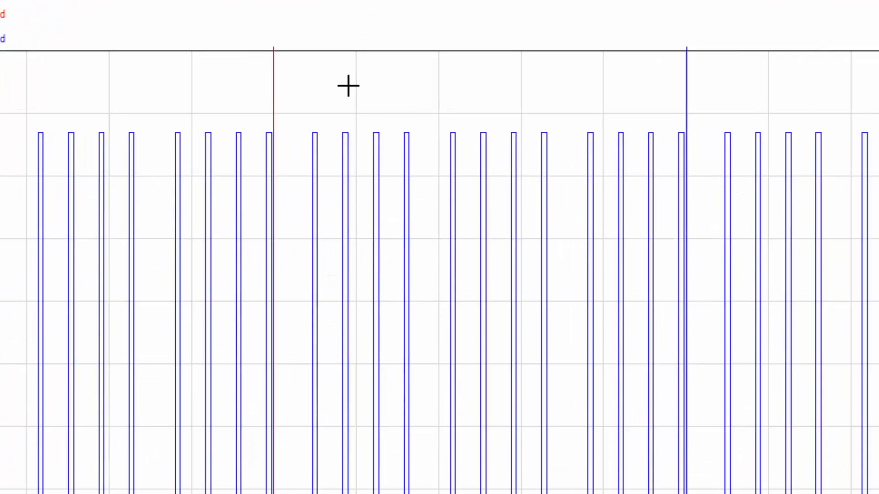
pyautogui.rightClick(384, 92)
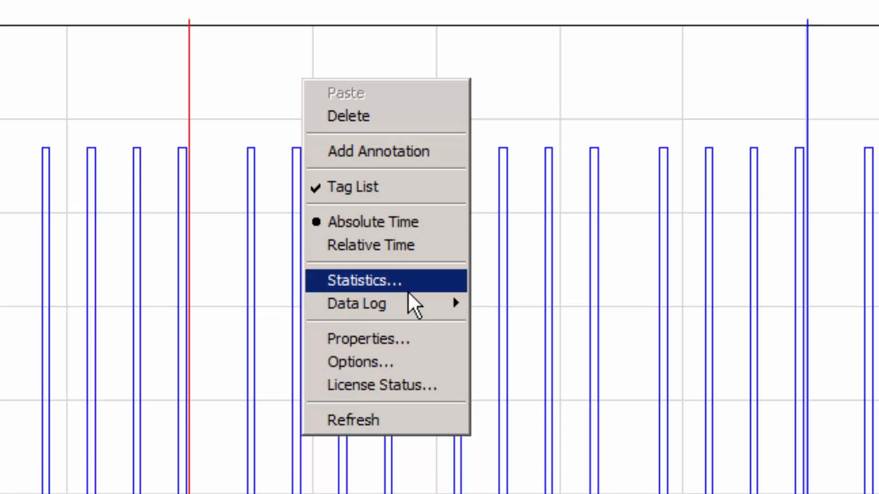
pyautogui.click(408, 288)
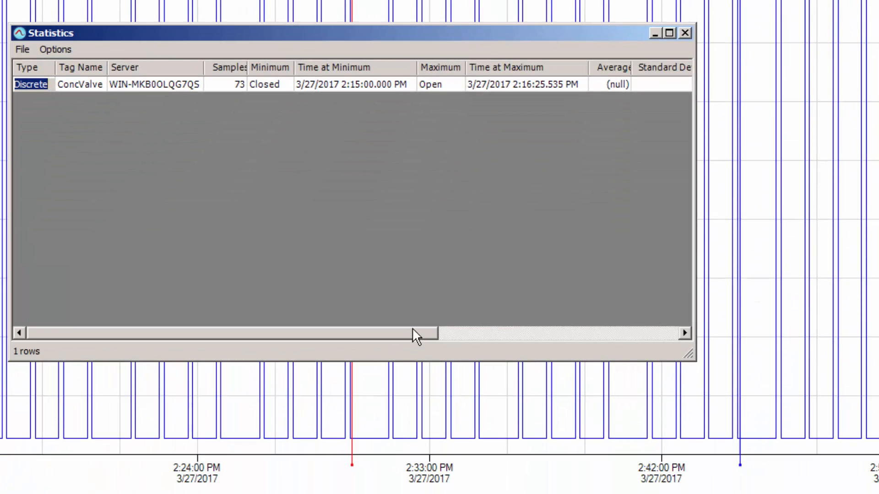
pyautogui.click(685, 32)
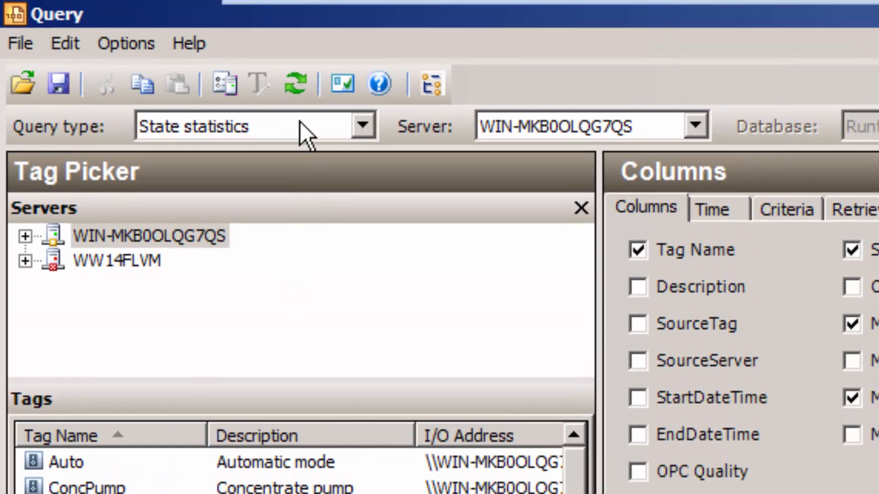
# - Review the query type list and the time range of the State statistics query for ConcValve
pyautogui.click(363, 126)
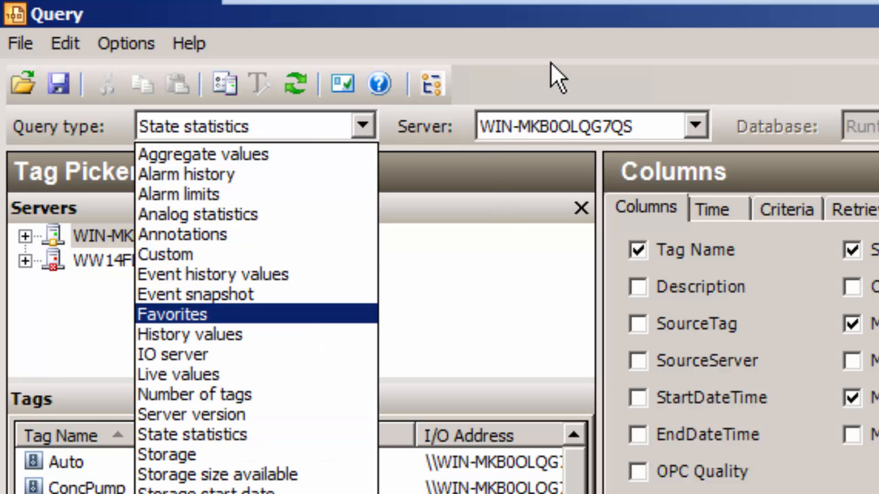
pyautogui.click(553, 78)
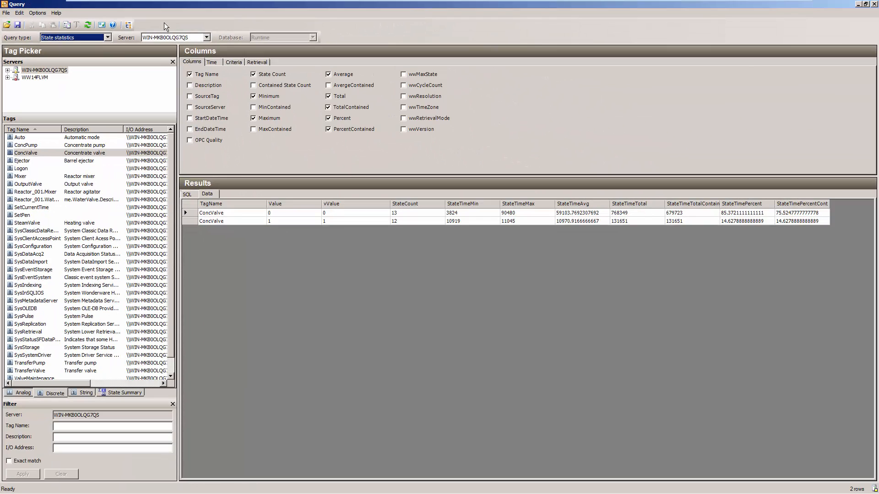
pyautogui.click(276, 213)
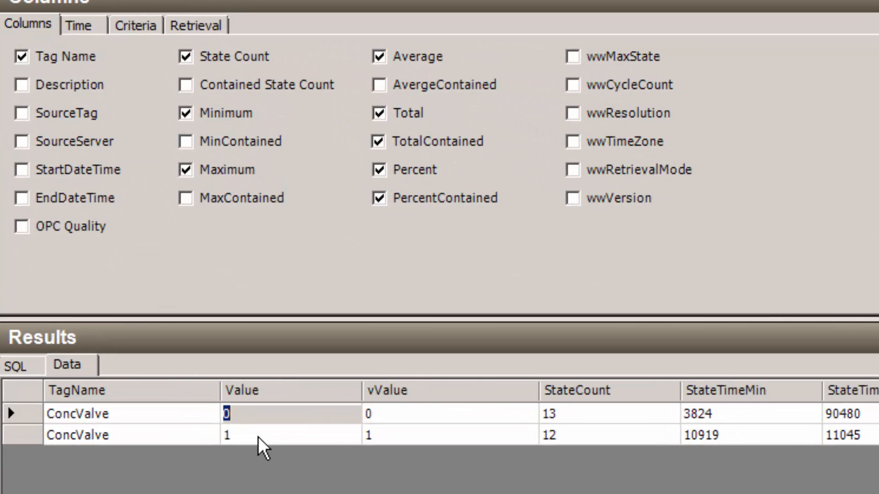
pyautogui.click(281, 222)
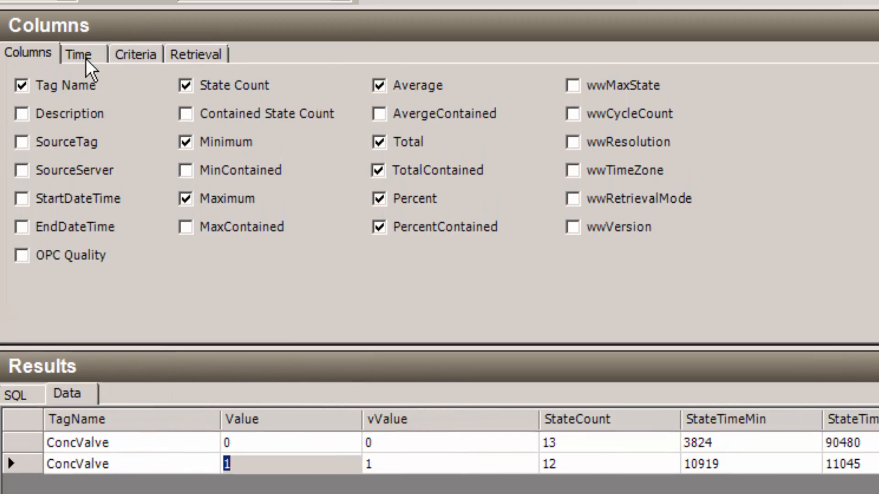
pyautogui.click(86, 59)
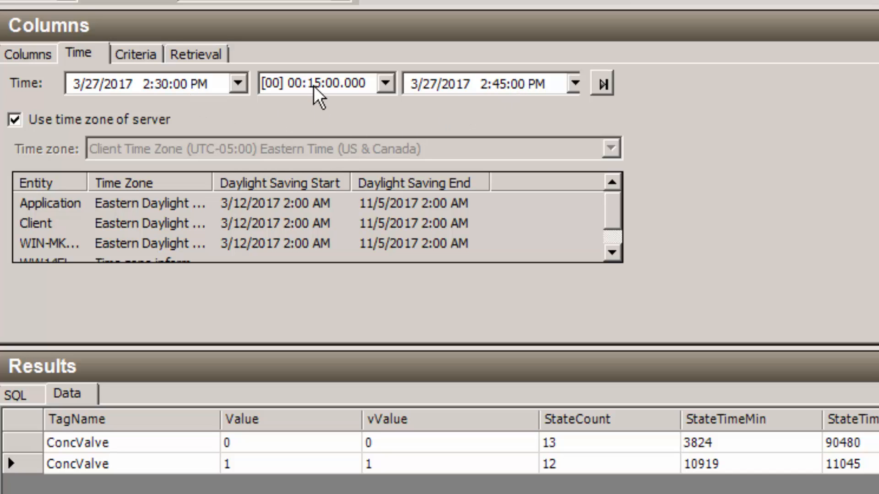
pyautogui.click(37, 56)
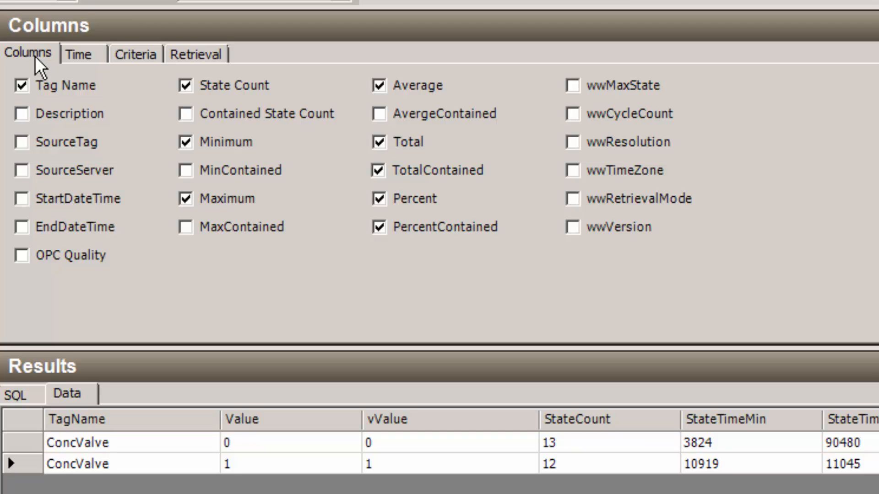
# - Examine the Value, StateCount and StateTimeMin results for the closed and open valve states
pyautogui.click(282, 443)
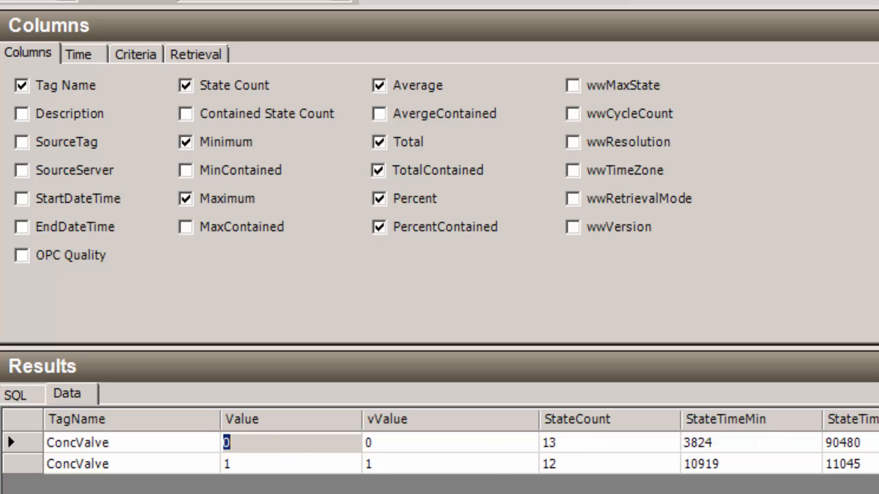
pyautogui.click(245, 466)
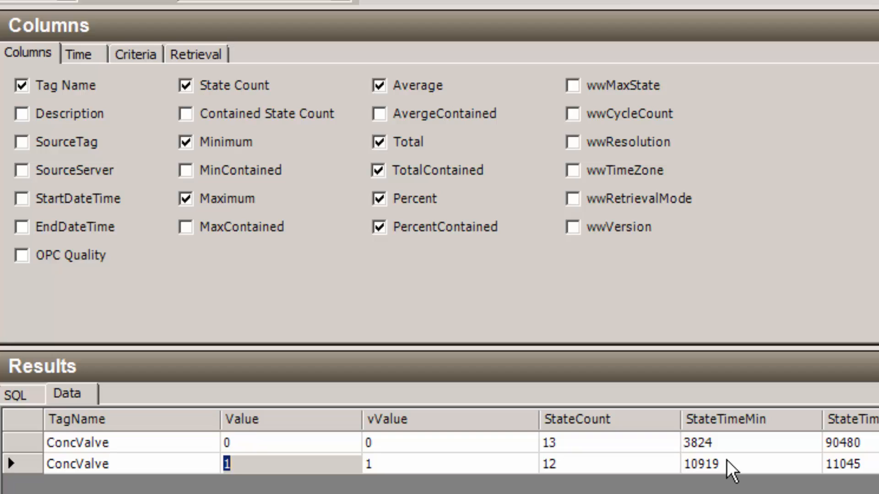
pyautogui.click(286, 447)
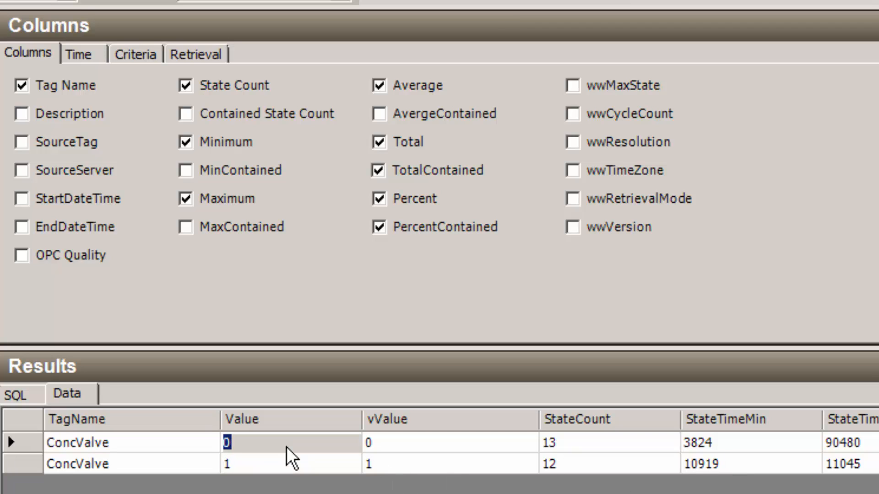
pyautogui.click(567, 443)
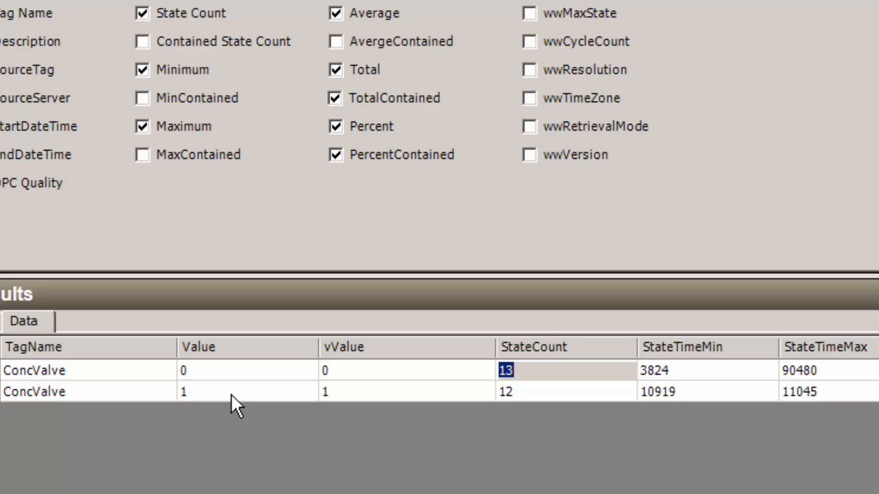
pyautogui.click(528, 397)
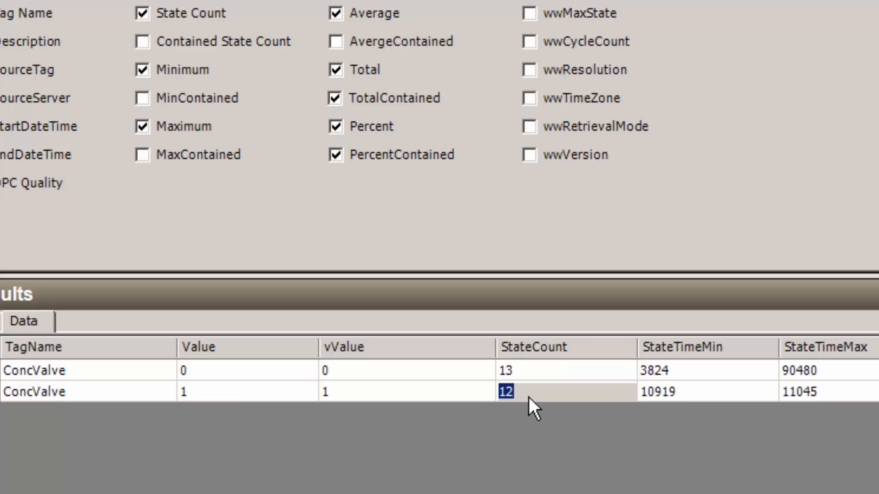
pyautogui.click(689, 392)
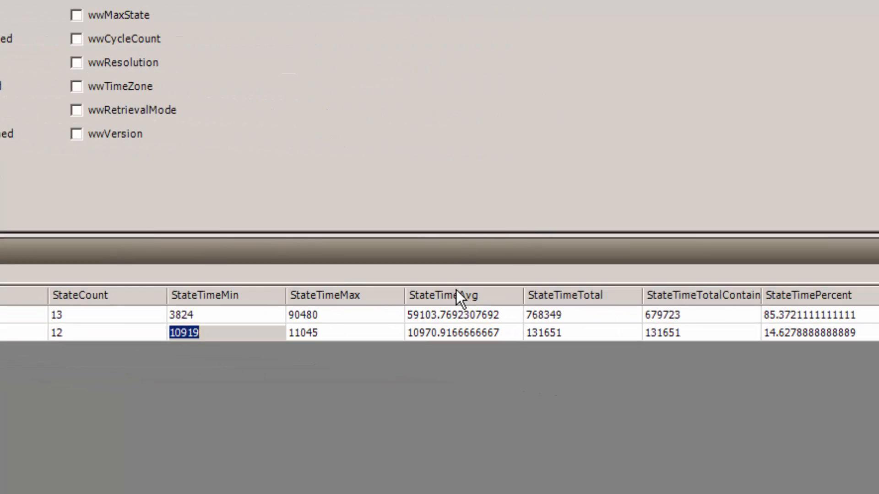
# - Examine the StateTimeAvg and StateTimeTotal results for both states and widen the StateTimeTotalContained column
pyautogui.click(452, 315)
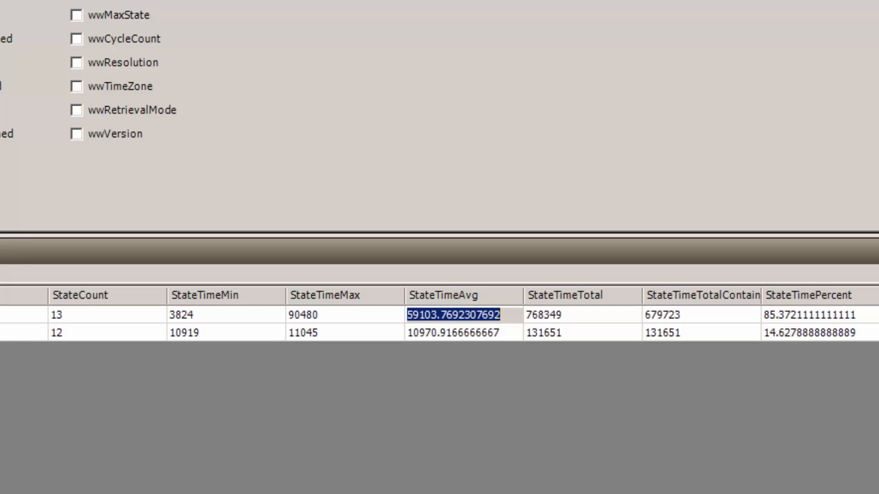
pyautogui.click(440, 336)
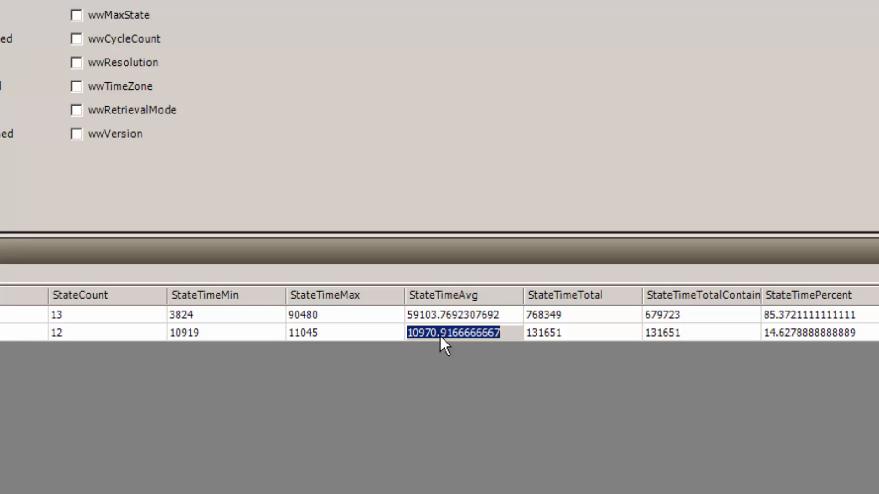
pyautogui.click(550, 319)
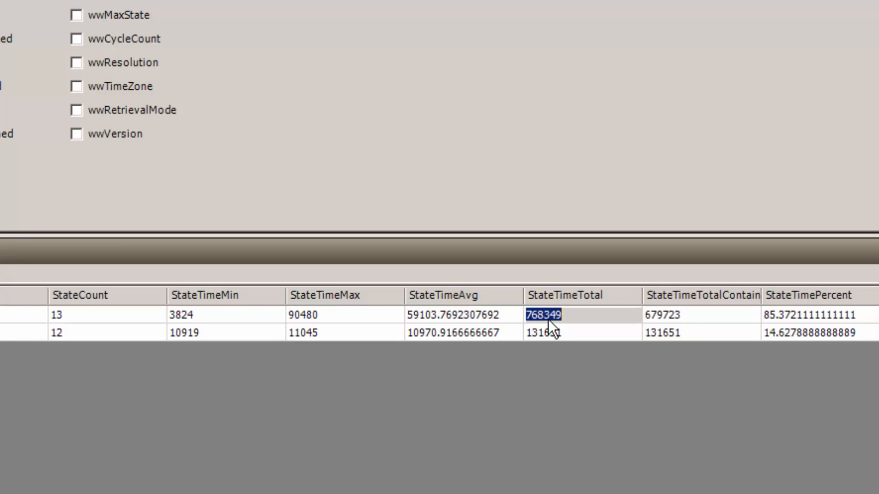
pyautogui.click(549, 334)
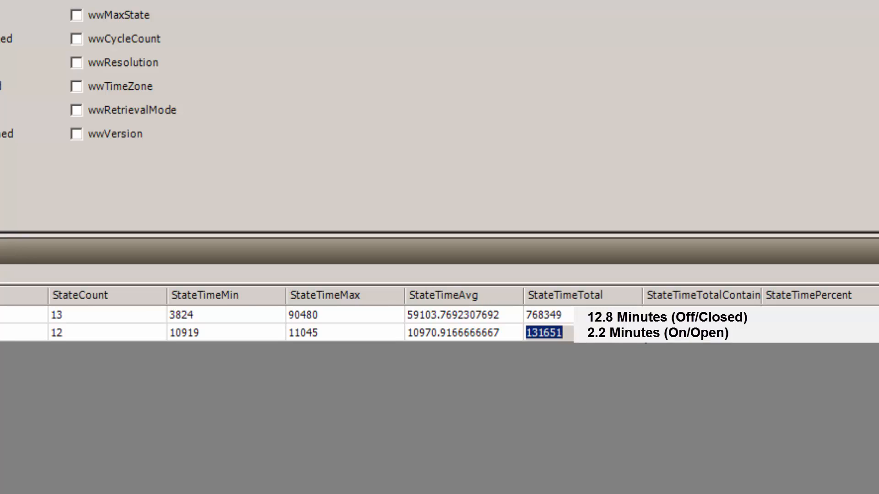
pyautogui.click(753, 316)
pyautogui.moveTo(761, 300); pyautogui.dragTo(814, 300)
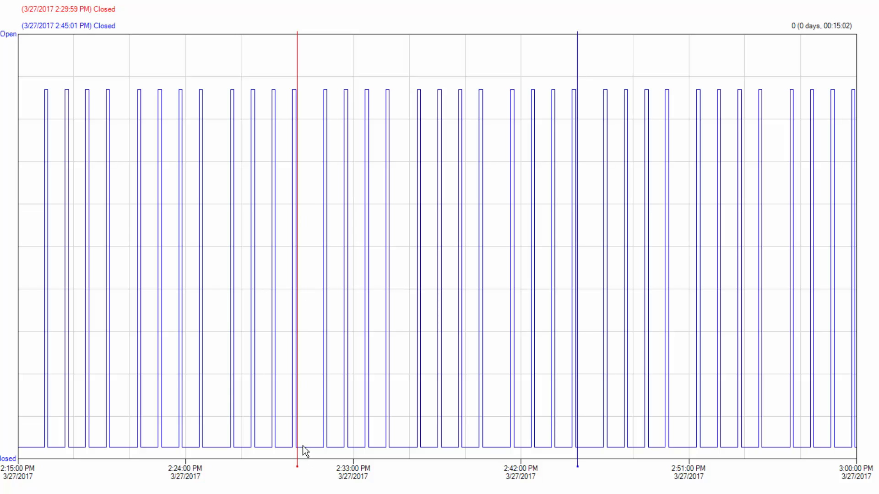
# - Move the trend's first cursor to about 2:31:22 PM and adjust the second cursor near 2:45 PM
pyautogui.click(318, 450)
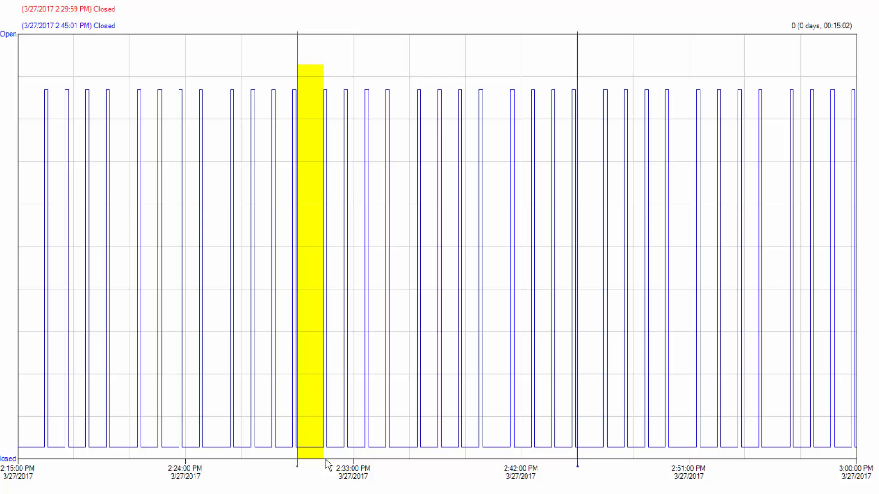
pyautogui.moveTo(301, 450); pyautogui.dragTo(323, 452)
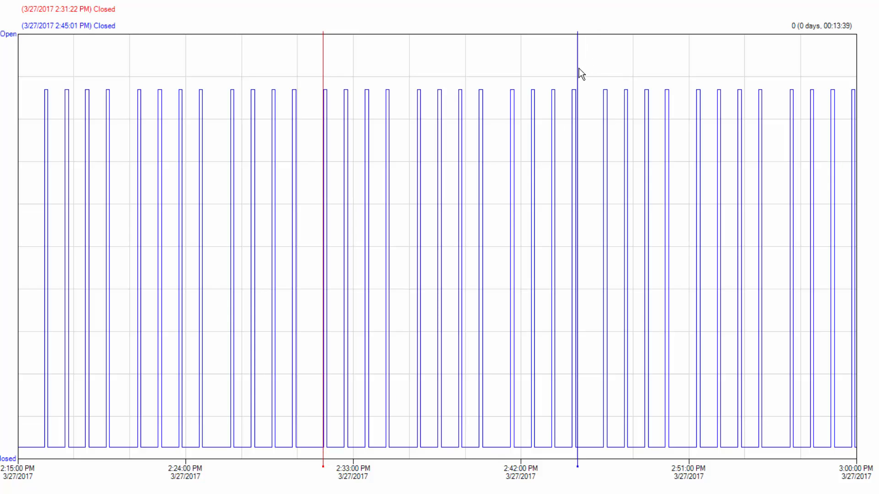
pyautogui.moveTo(578, 68); pyautogui.dragTo(578, 68)
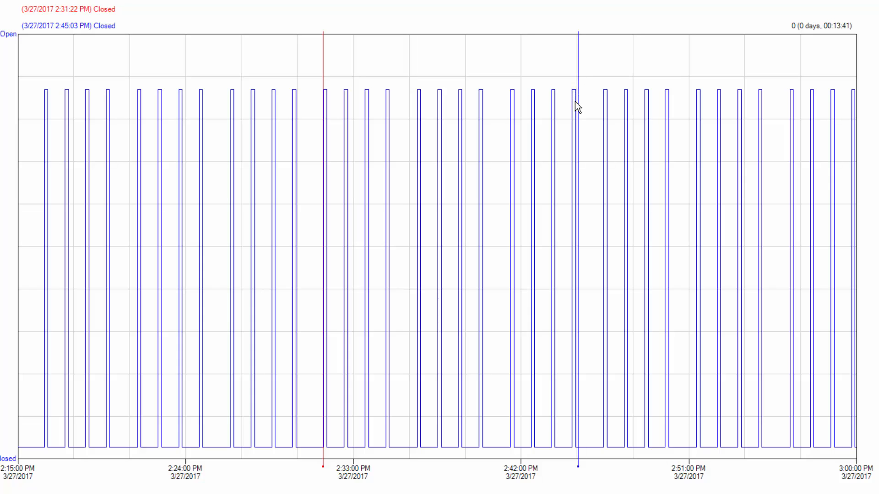
pyautogui.moveTo(579, 449)
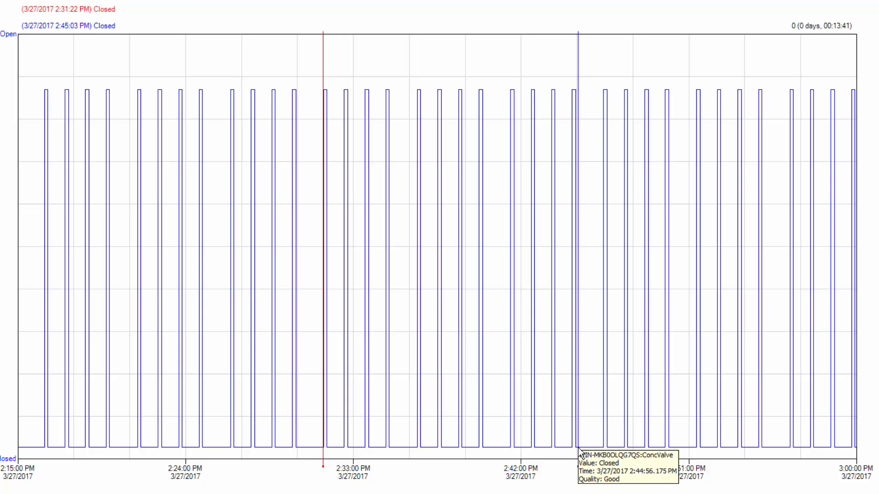
pyautogui.click(579, 450)
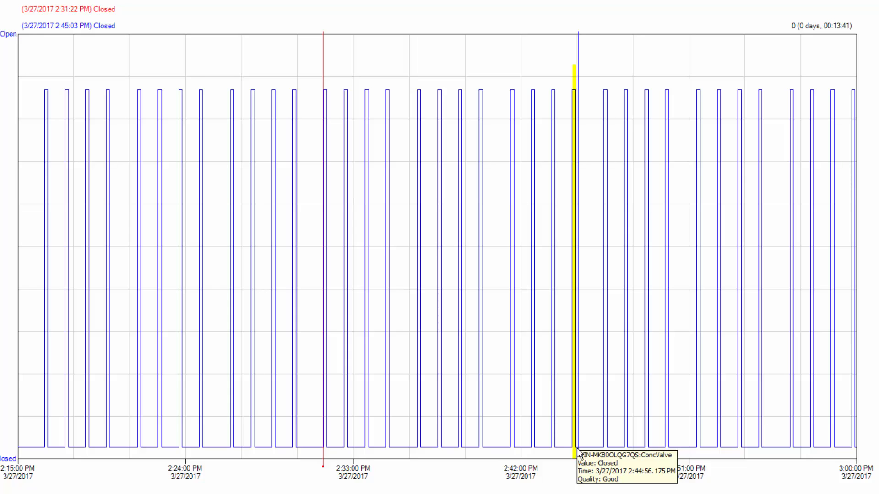
pyautogui.moveTo(578, 459); pyautogui.dragTo(575, 459)
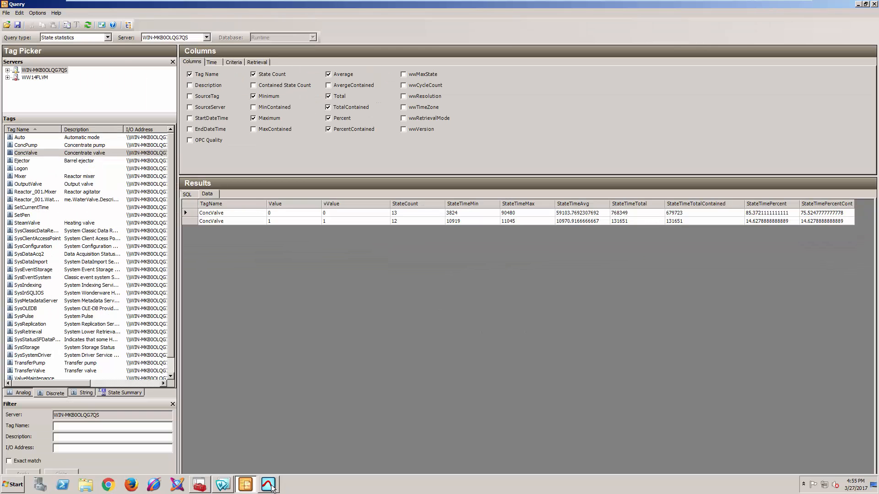
# - Zoom the trend around the second cursor, undo the zoom, and move that cursor to about 2:52:42 PM
pyautogui.click(270, 486)
pyautogui.moveTo(648, 97); pyautogui.dragTo(647, 98)
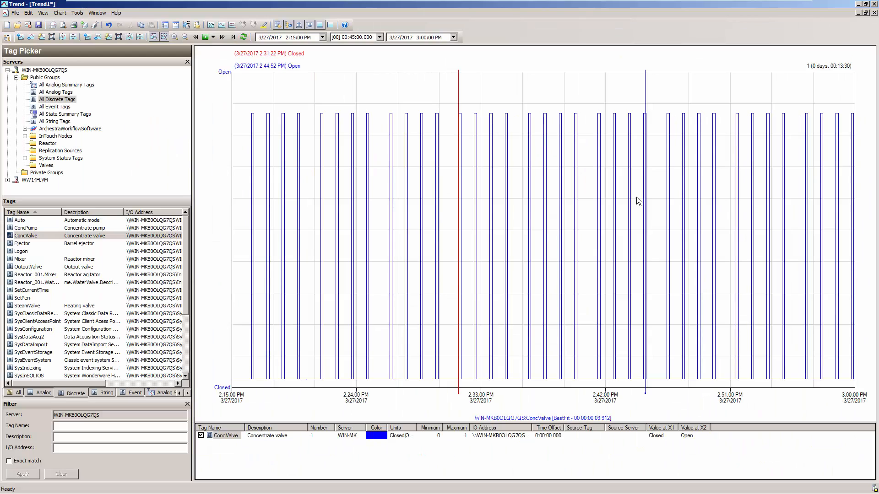
pyautogui.moveTo(641, 105); pyautogui.dragTo(653, 86)
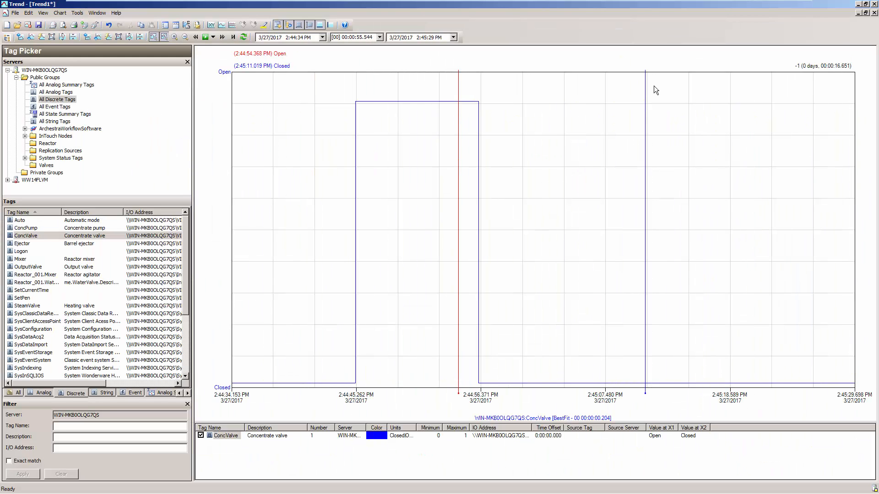
pyautogui.hotkey('ctrl', 'z')
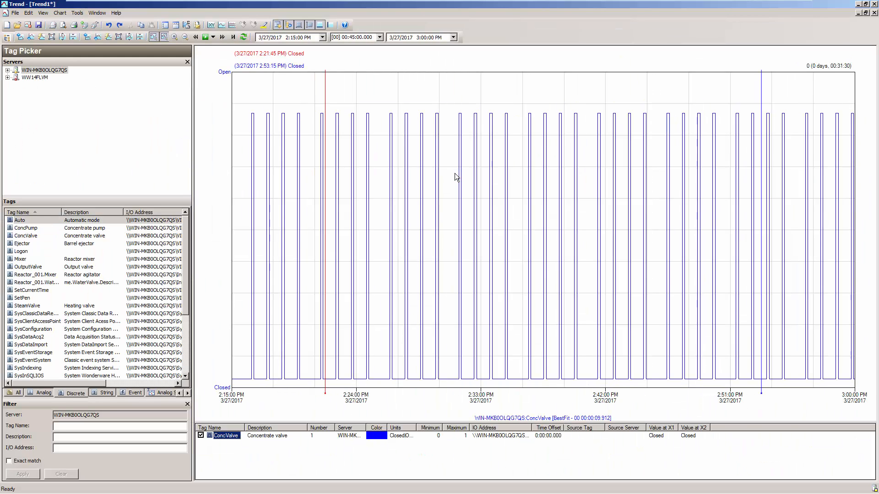
pyautogui.moveTo(762, 104); pyautogui.dragTo(754, 105)
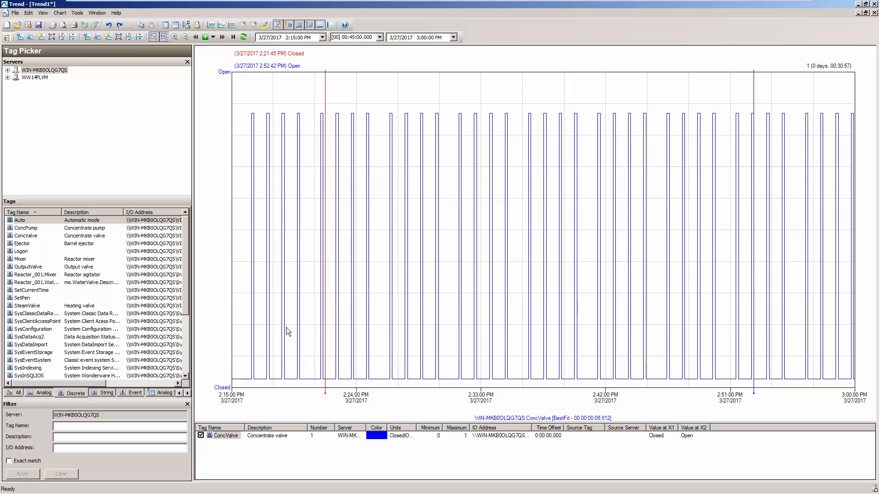
# - Examine the StateTimePercent and StateTimePercentContained results for both valve states in the query
pyautogui.click(245, 485)
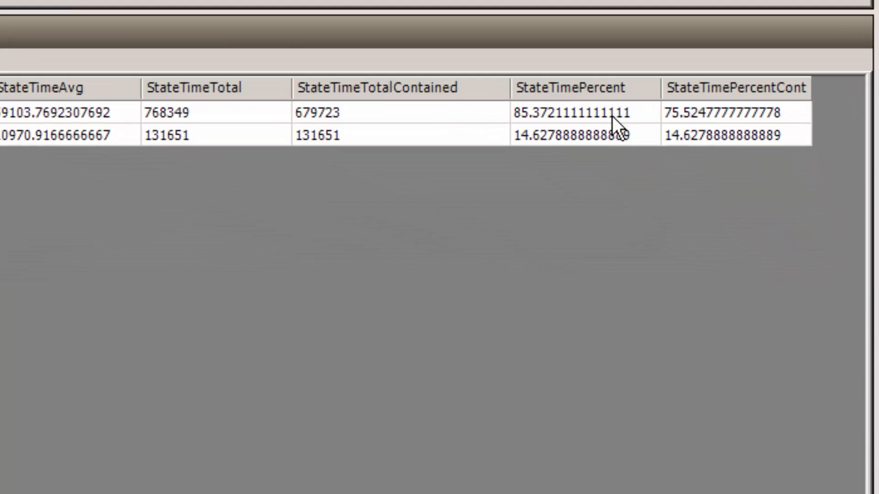
pyautogui.doubleClick(611, 116)
pyautogui.doubleClick(616, 135)
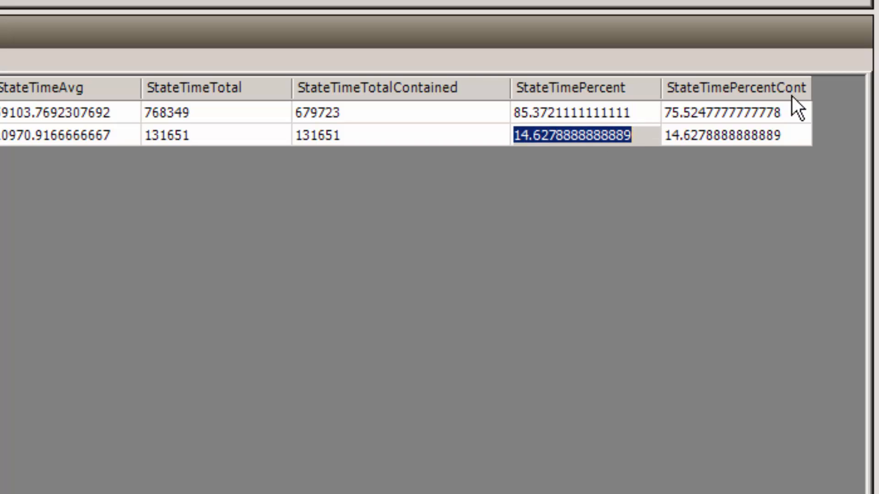
pyautogui.doubleClick(759, 110)
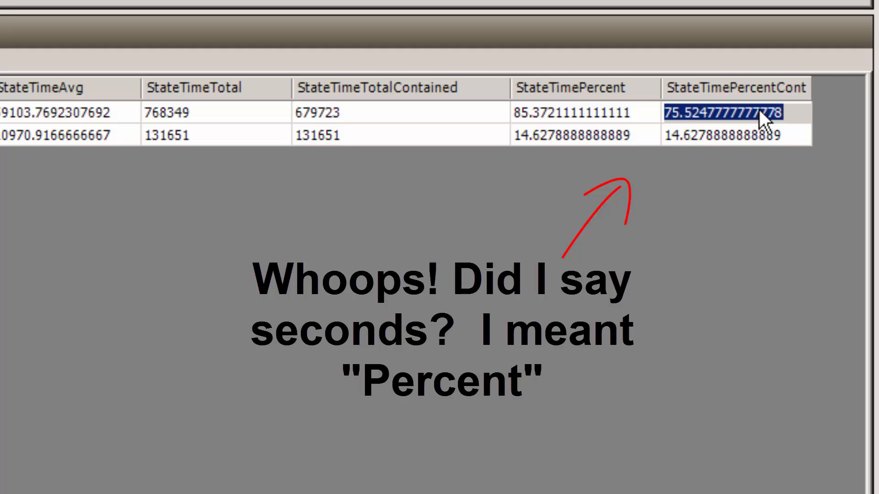
pyautogui.click(734, 134)
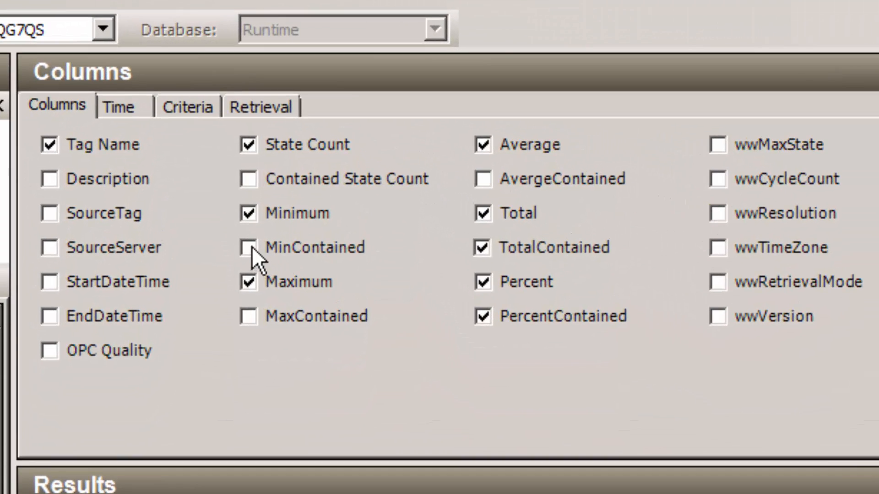
# - Enable the Contained State Count column and check its values for both states
pyautogui.click(252, 182)
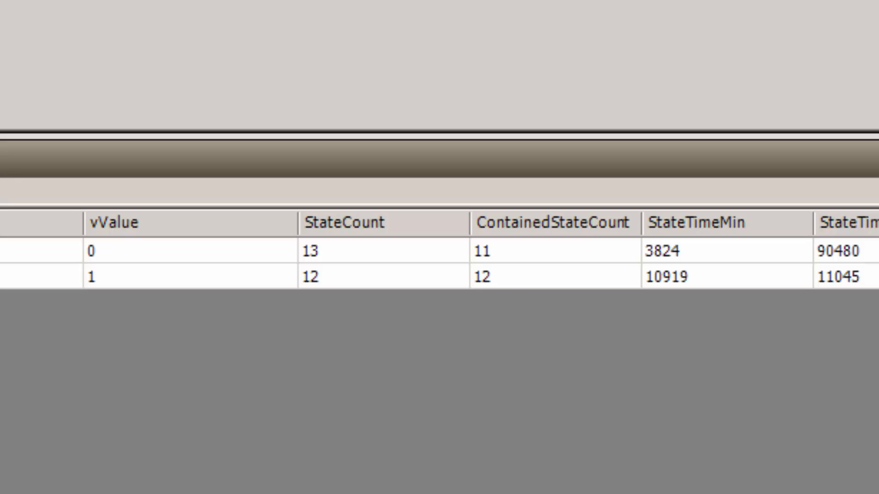
pyautogui.click(496, 255)
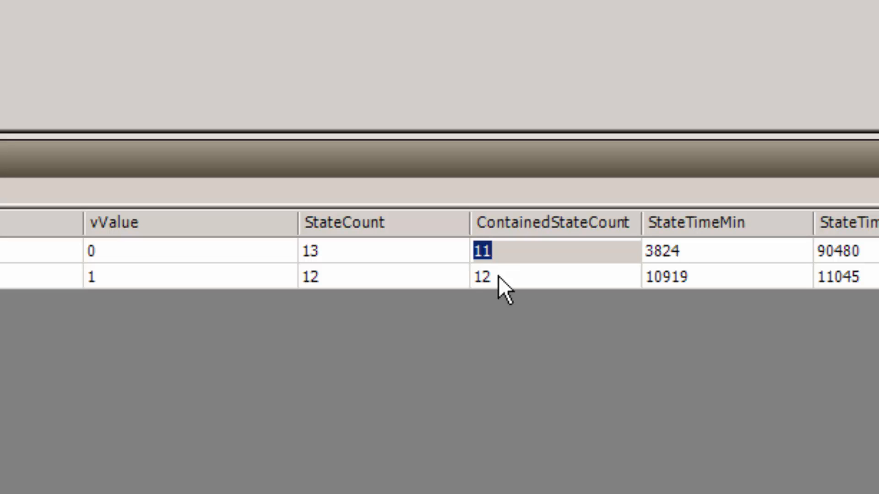